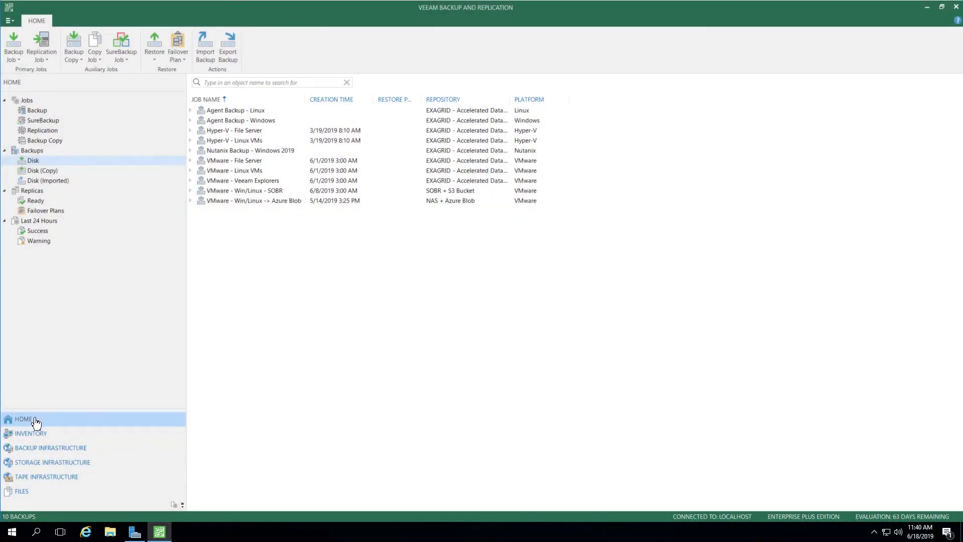
Start a Microsoft Active Directory object restore for dc01 from the VMware - Veeam Explorers disk backup
{"action": "left_click", "coordinate": [34, 163]}
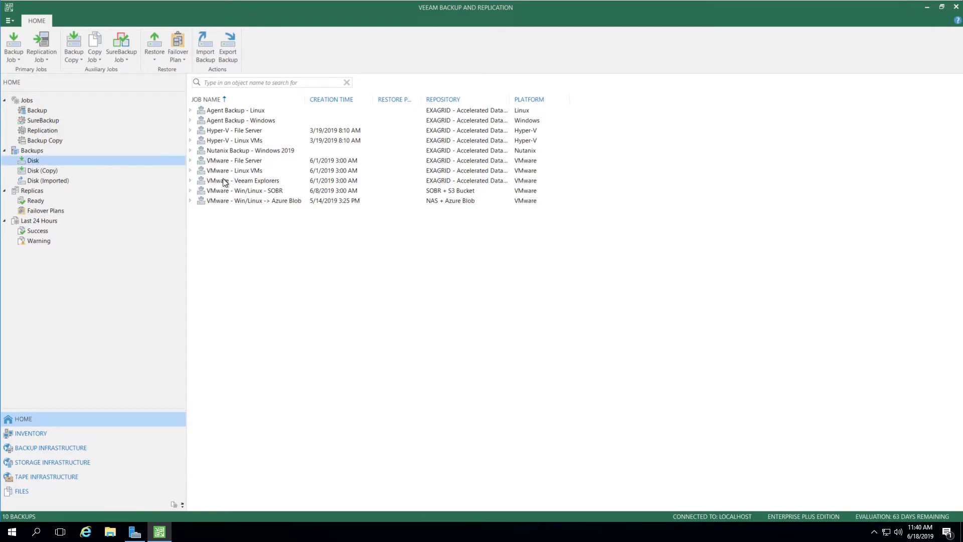
{"action": "left_click", "coordinate": [205, 181]}
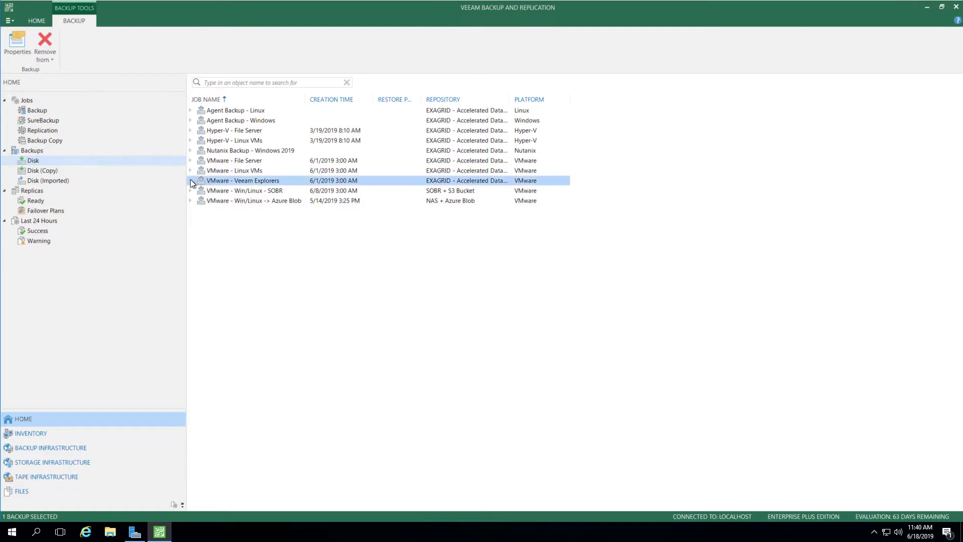
{"action": "left_click", "coordinate": [190, 180]}
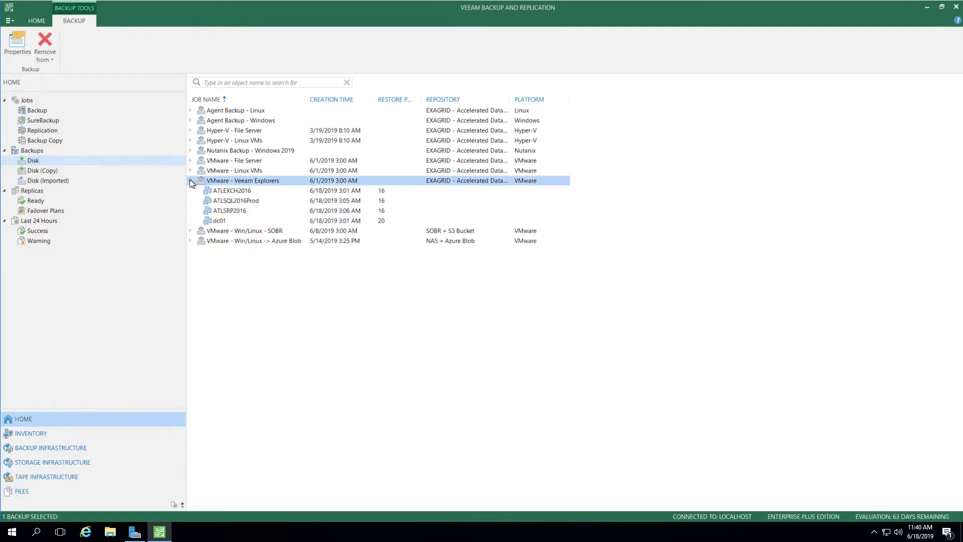
{"action": "left_click", "coordinate": [218, 224]}
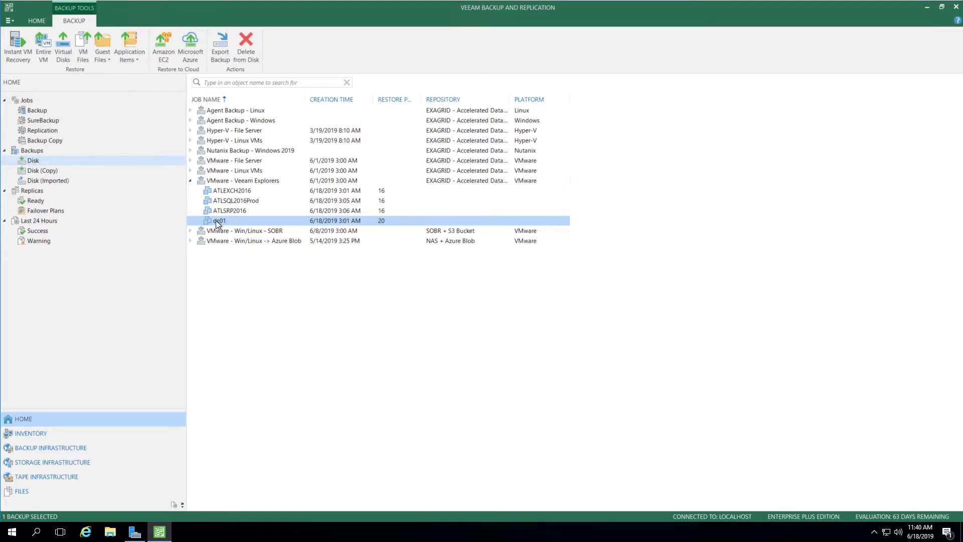
{"action": "right_click", "coordinate": [216, 221]}
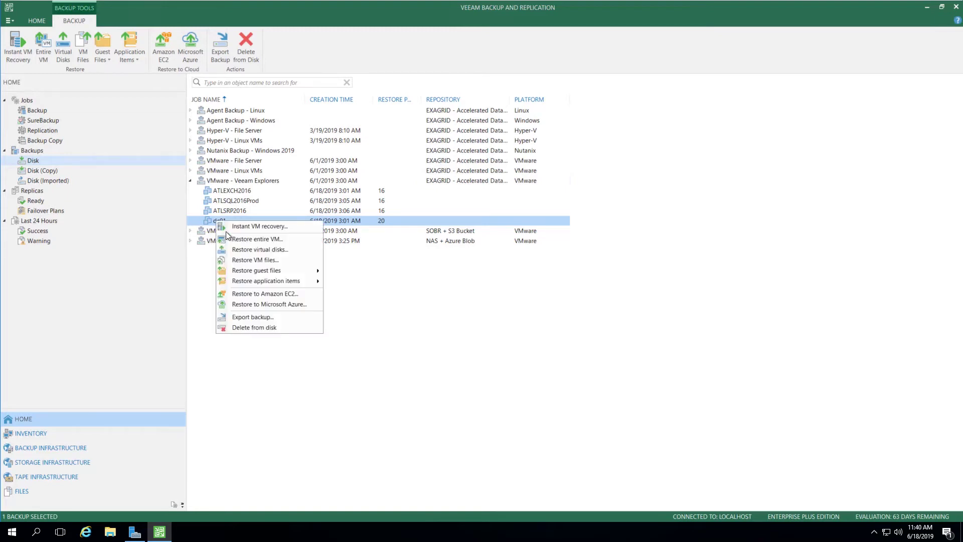
{"action": "mouse_move", "coordinate": [291, 280]}
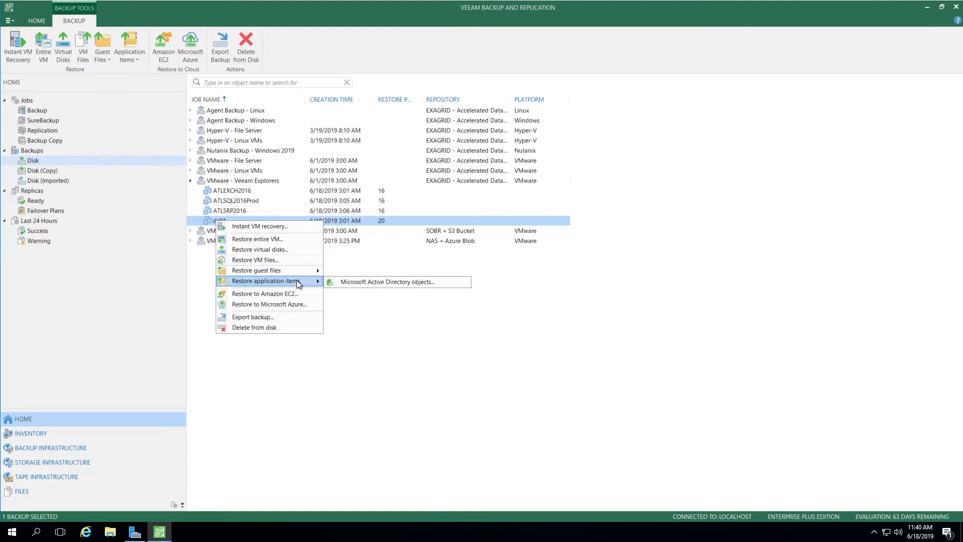
{"action": "left_click", "coordinate": [456, 283]}
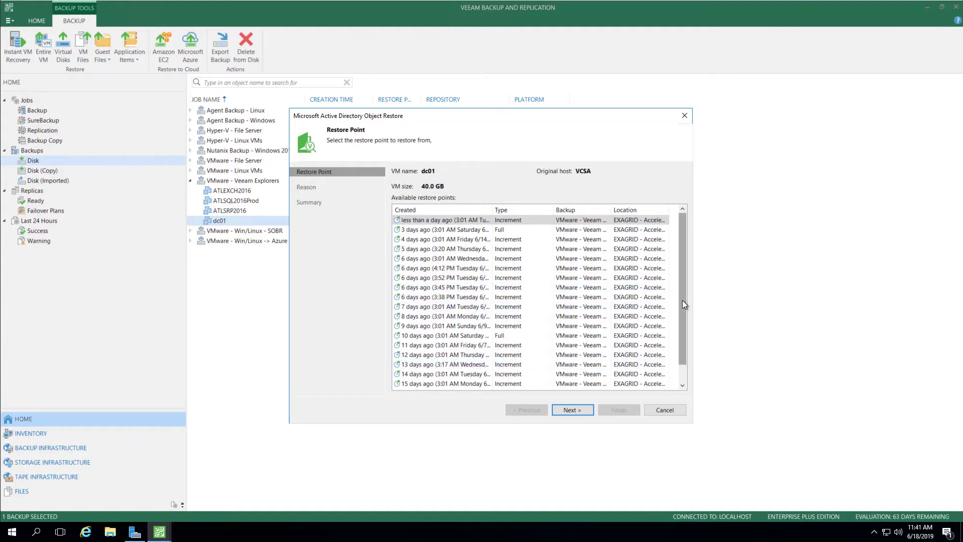
Choose dc01's 17-days-ago full restore point (6/1/2019) and enter 'Demo' as the restore reason
{"action": "left_click_drag", "start_coordinate": [682, 341], "coordinate": [601, 384]}
{"action": "left_click", "coordinate": [441, 383]}
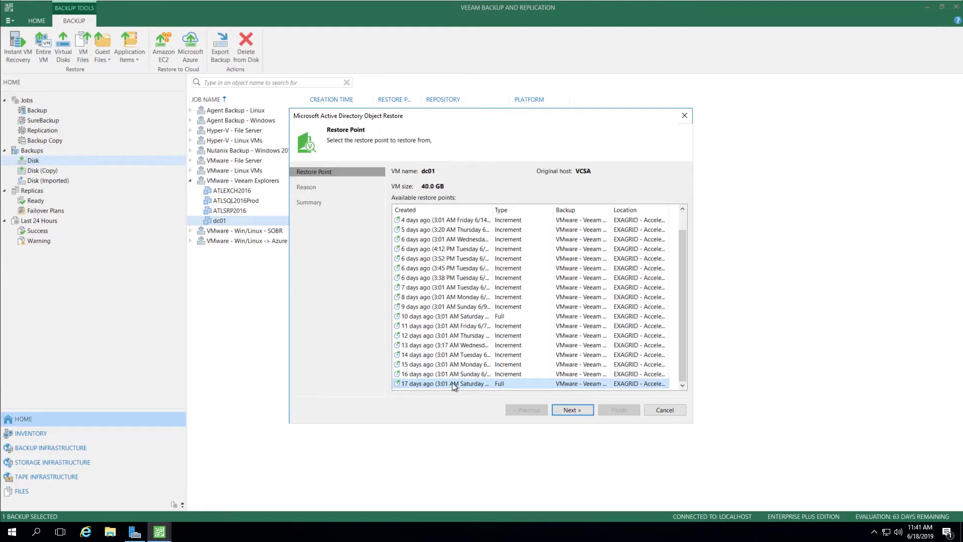
{"action": "left_click", "coordinate": [571, 410]}
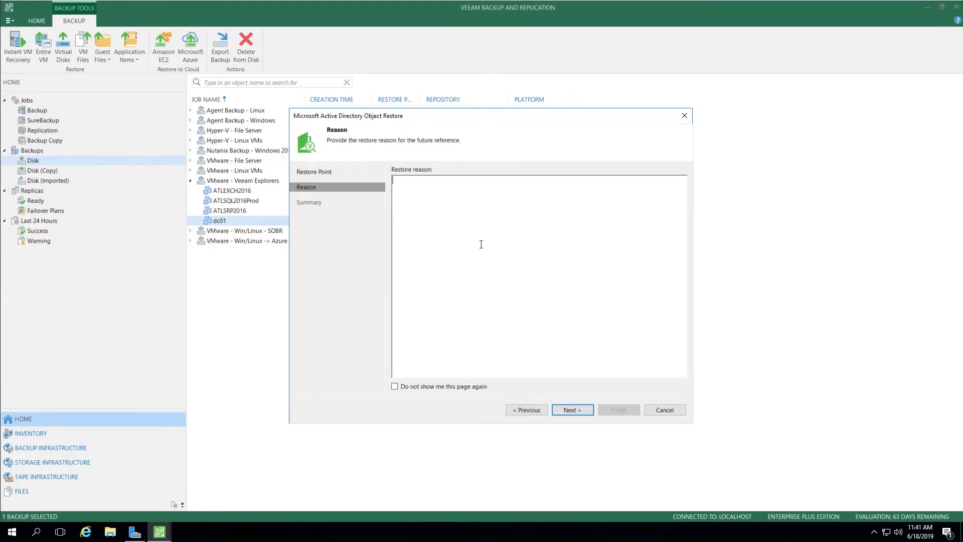
{"action": "type", "text": "Demo"}
{"action": "left_click", "coordinate": [578, 408]}
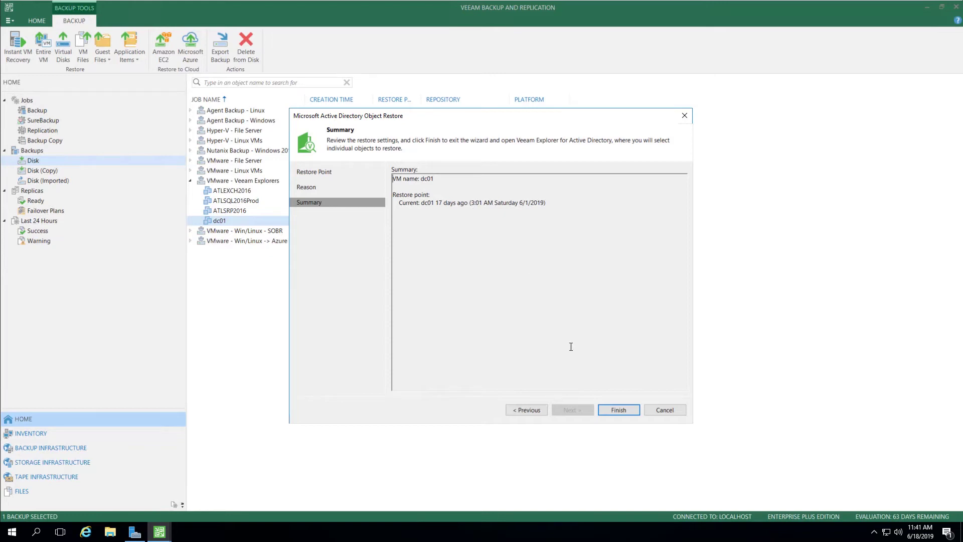
Finish the wizard to mount dc01's backup in Veeam Explorer, then expand usdemo.veeam.local
{"action": "left_click", "coordinate": [620, 410]}
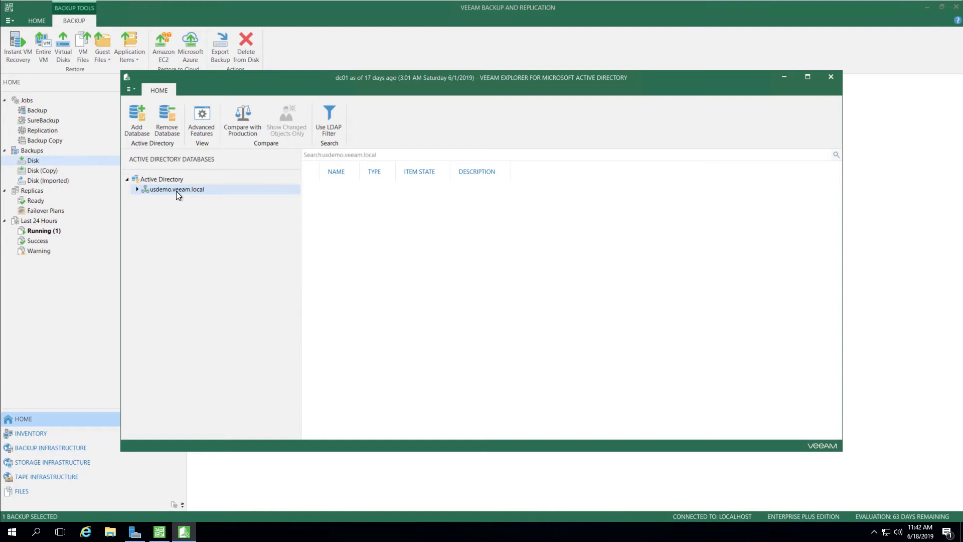
{"action": "left_click", "coordinate": [136, 189]}
Expand Users and Computers and list the 34 user and group objects in the Users container
{"action": "left_click", "coordinate": [178, 200]}
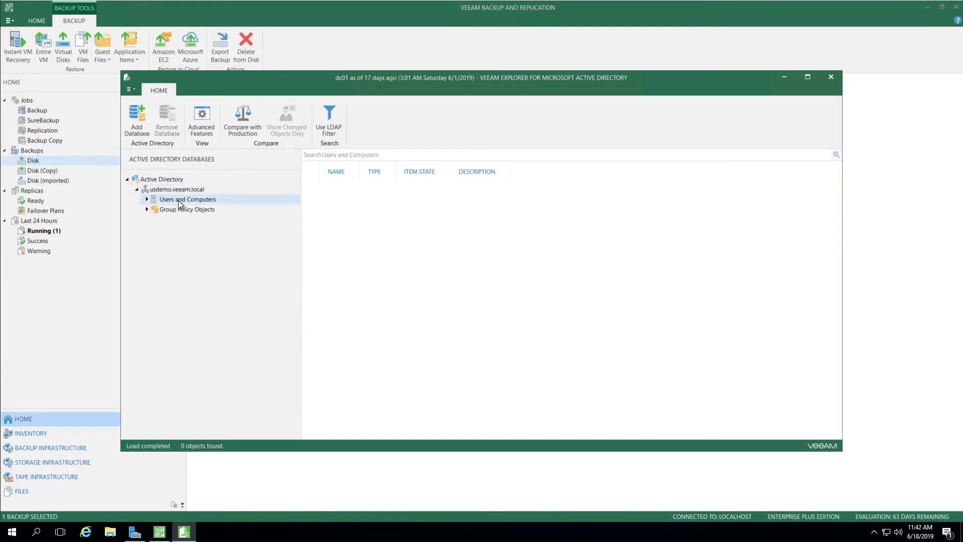
{"action": "left_click", "coordinate": [147, 200]}
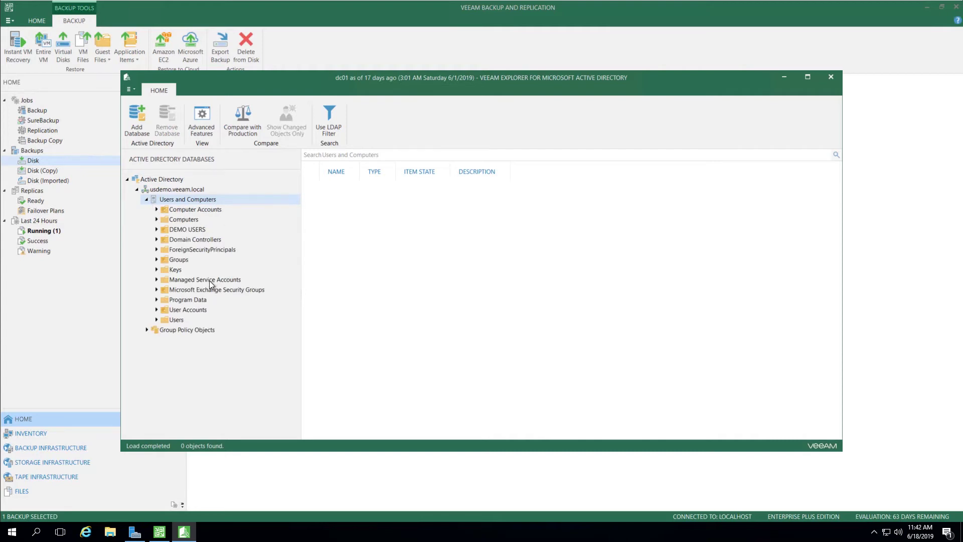
{"action": "left_click", "coordinate": [176, 319]}
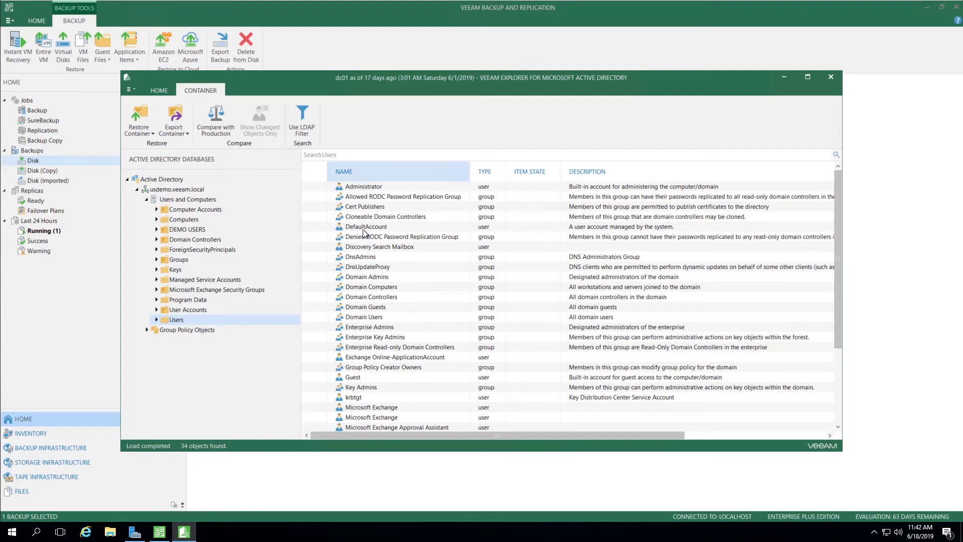
{"action": "left_click", "coordinate": [408, 153]}
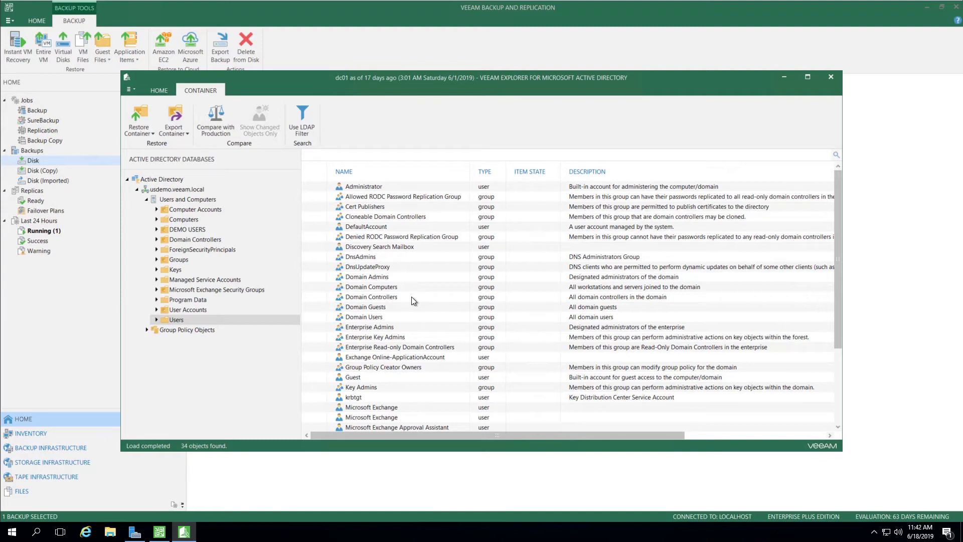
{"action": "type", "text": "denied"}
{"action": "left_click", "coordinate": [833, 156]}
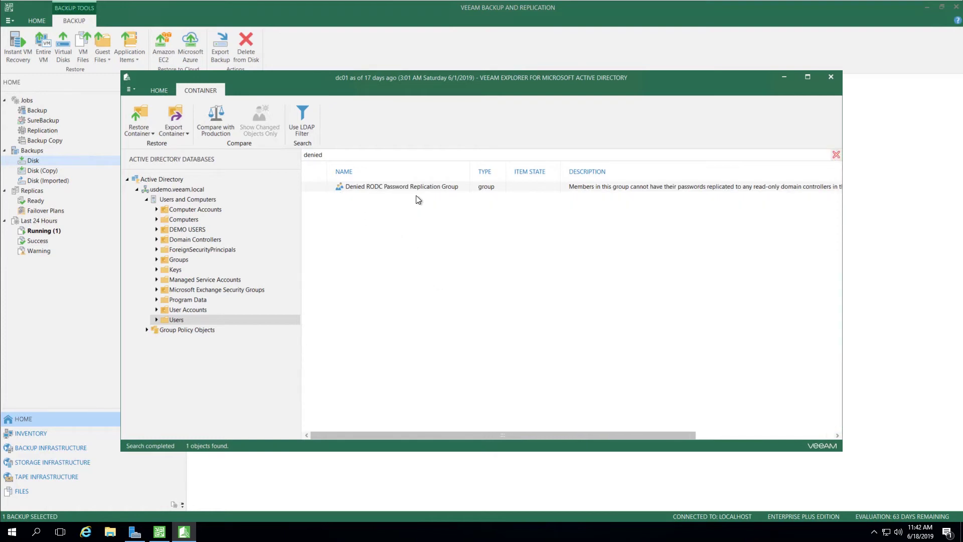
{"action": "left_click", "coordinate": [835, 154]}
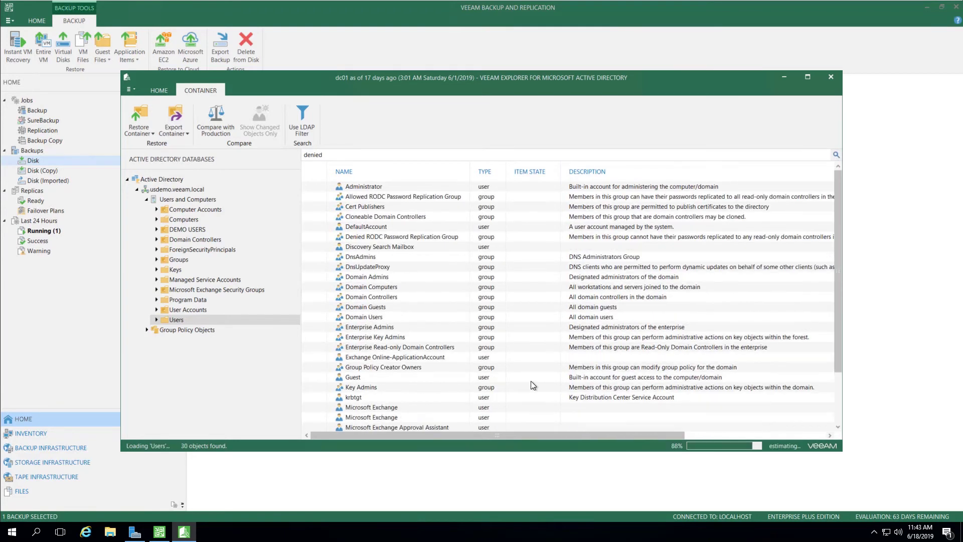
{"action": "scroll", "coordinate": [530, 385], "scroll_direction": "down", "scroll_amount": 4}
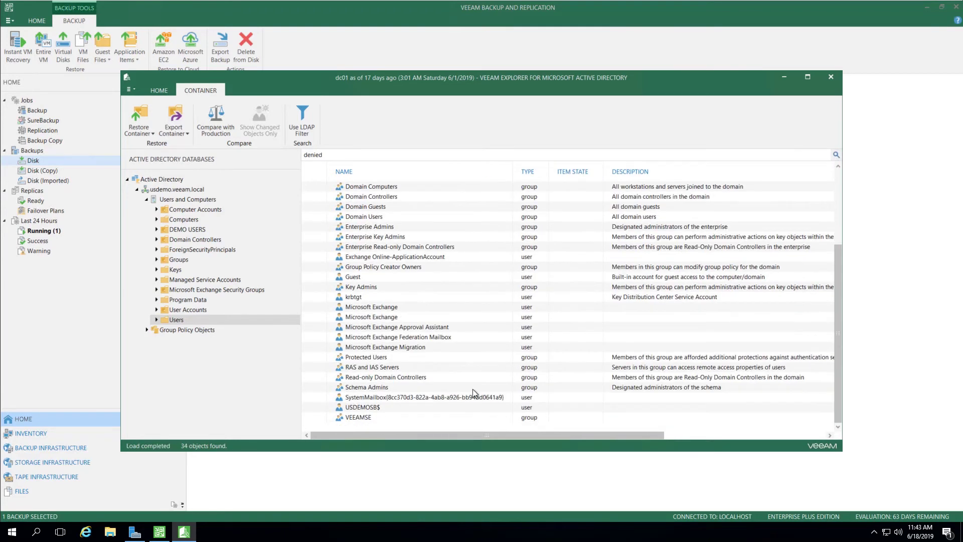
{"action": "left_click", "coordinate": [365, 415]}
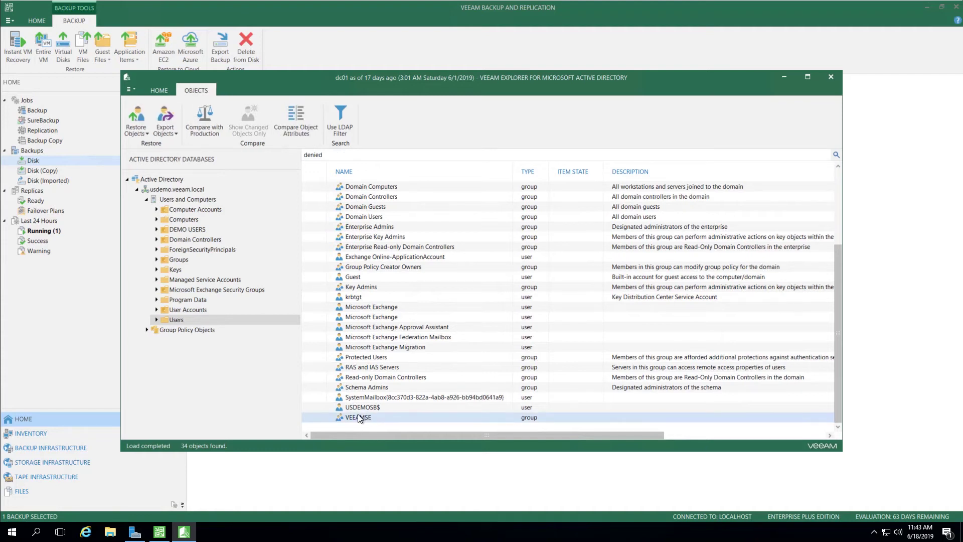
{"action": "right_click", "coordinate": [359, 417]}
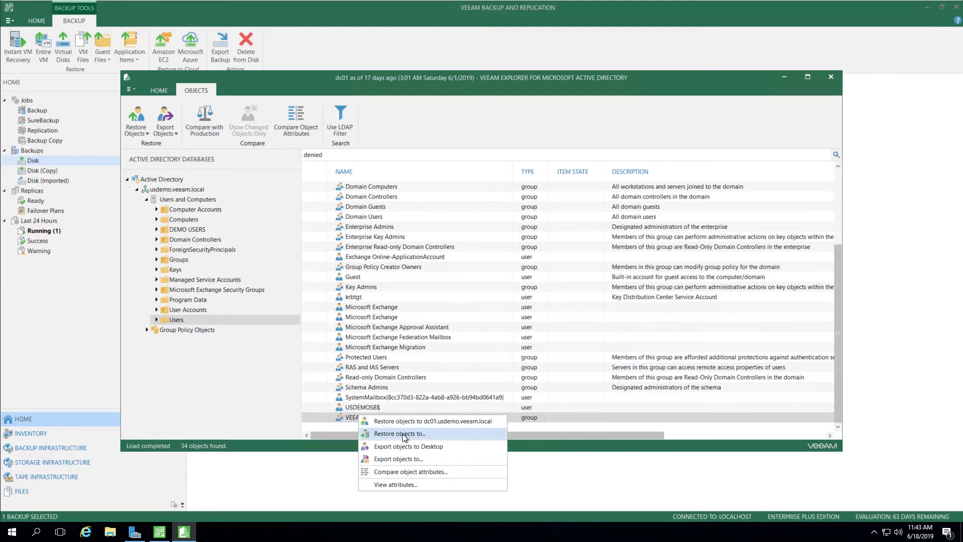
{"action": "left_click", "coordinate": [403, 434]}
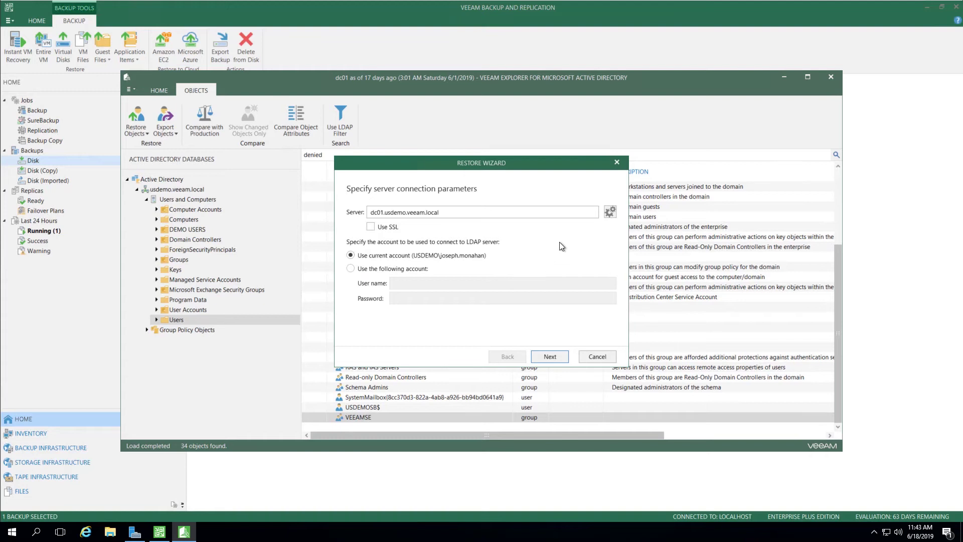
{"action": "left_click", "coordinate": [610, 212]}
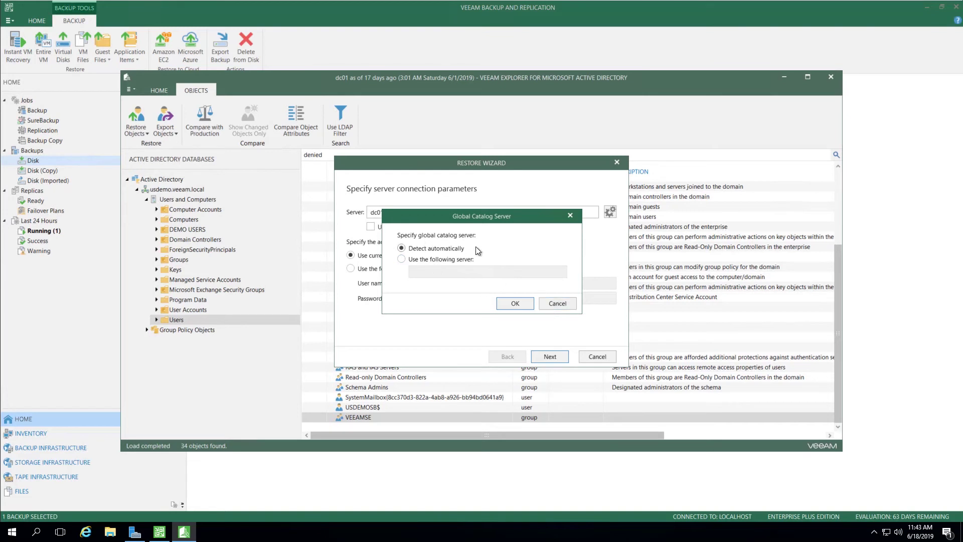
{"action": "left_click", "coordinate": [558, 305]}
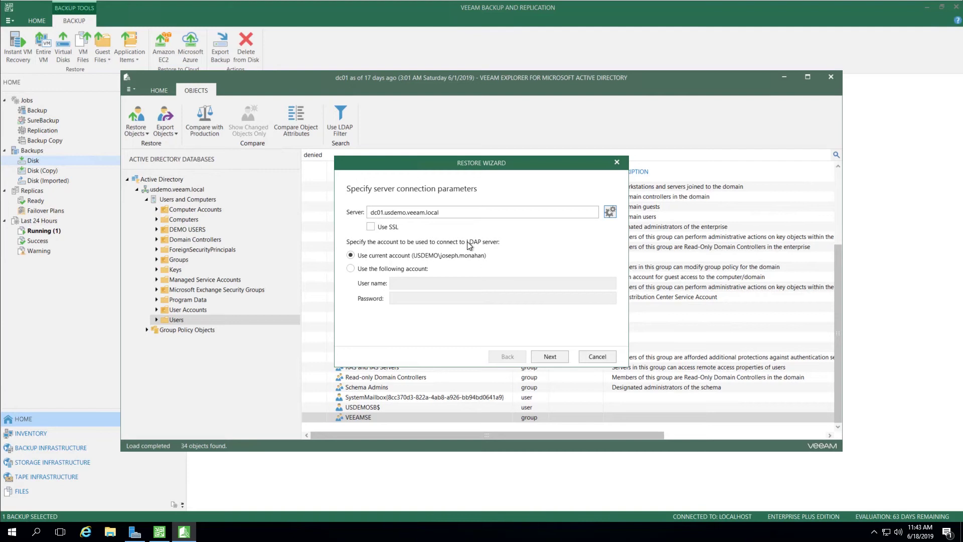
{"action": "left_click", "coordinate": [594, 357]}
{"action": "right_click", "coordinate": [389, 416]}
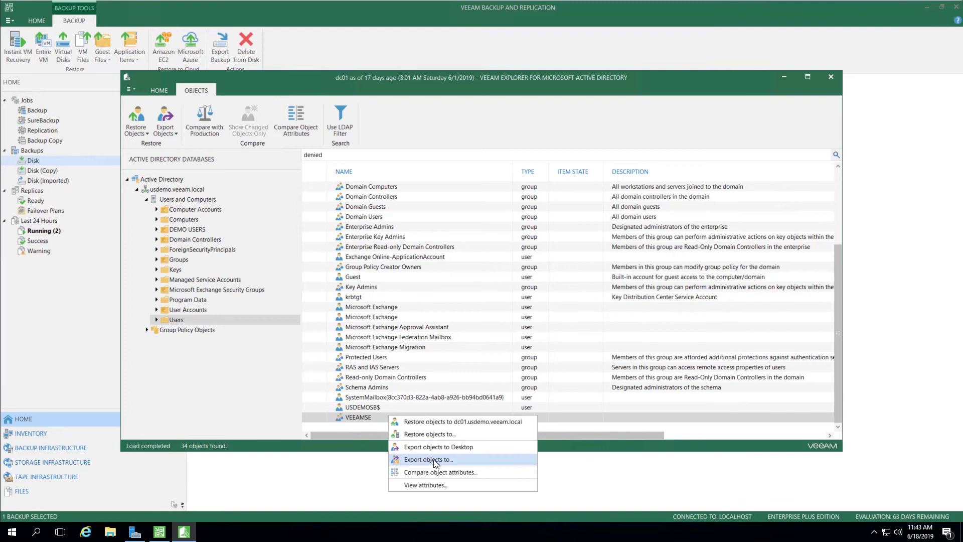
{"action": "left_click", "coordinate": [434, 459]}
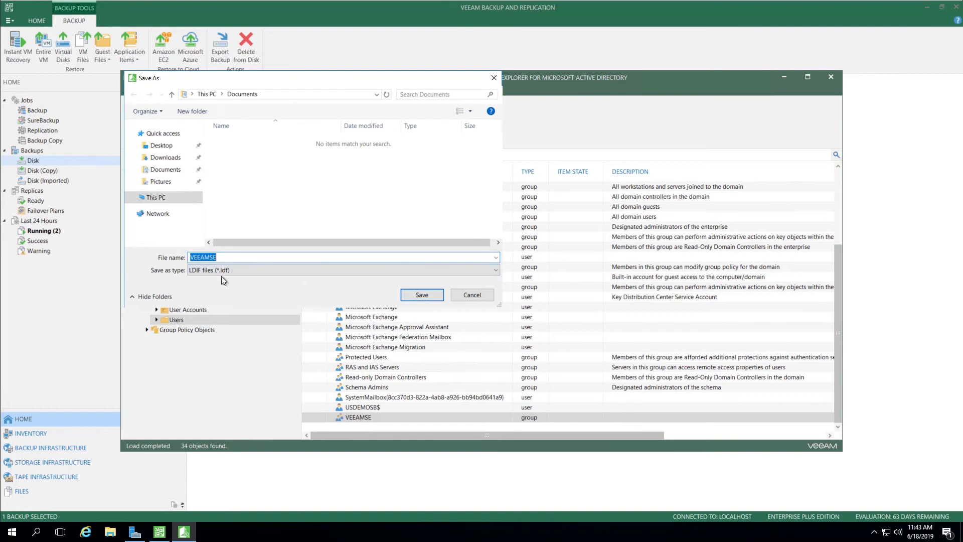
{"action": "left_click", "coordinate": [471, 295]}
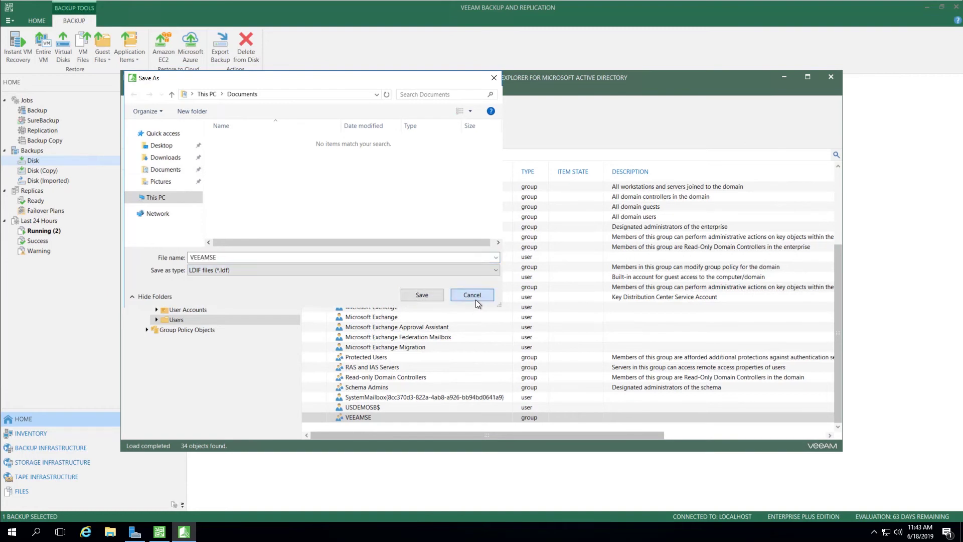
{"action": "right_click", "coordinate": [358, 417]}
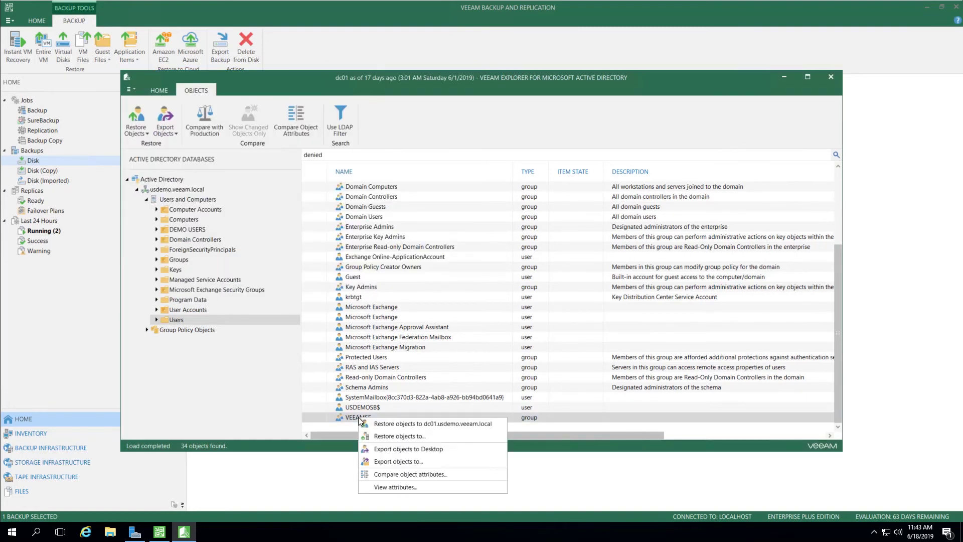
{"action": "left_click", "coordinate": [401, 486]}
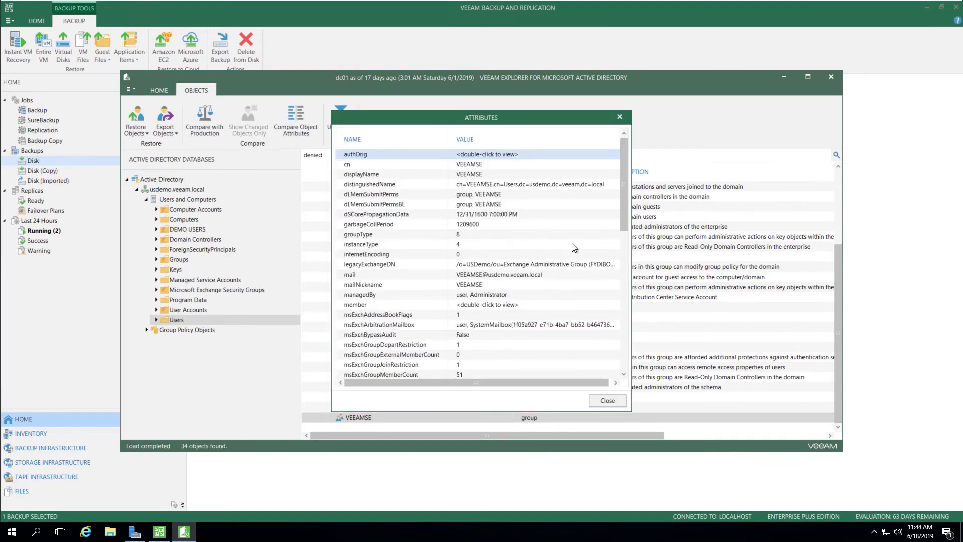
{"action": "left_click_drag", "start_coordinate": [622, 181], "coordinate": [621, 190]}
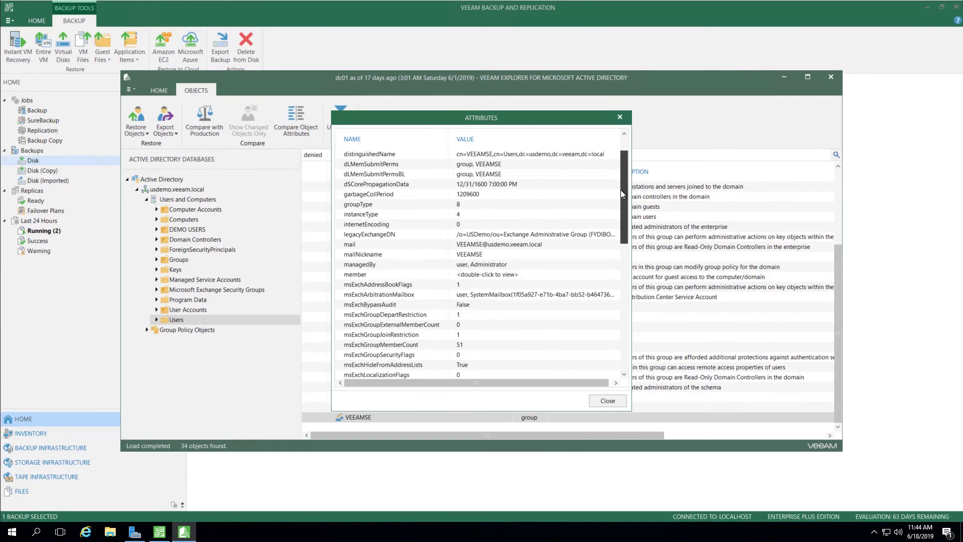
{"action": "left_click_drag", "start_coordinate": [625, 197], "coordinate": [625, 280]}
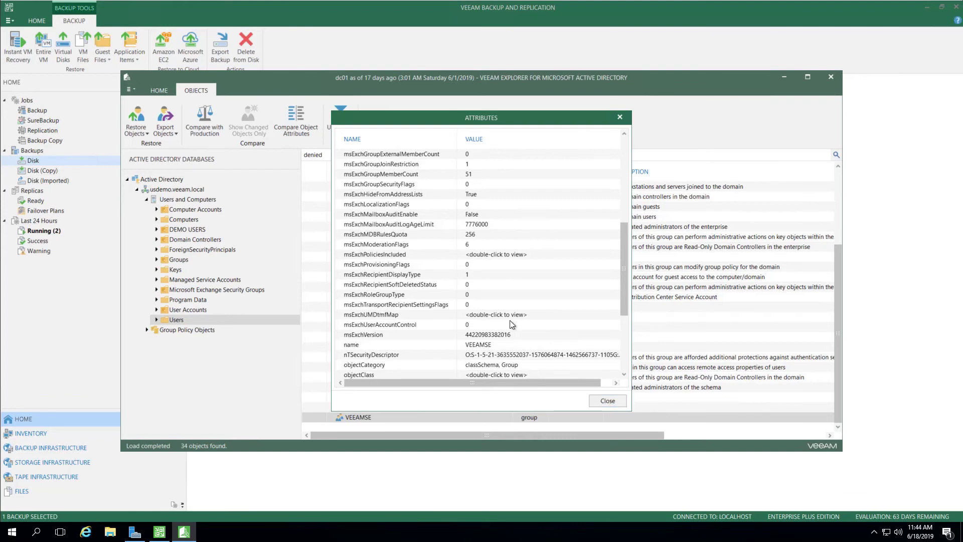
{"action": "left_click", "coordinate": [612, 400]}
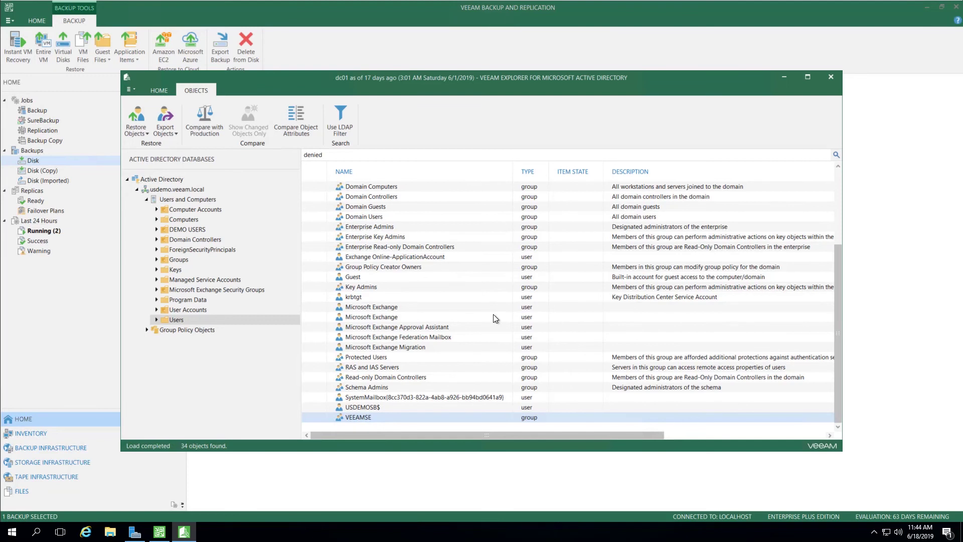
Compare Users with production and show only changed objects, revealing Domain Admins and VEEAMSE
{"action": "left_click", "coordinate": [209, 118]}
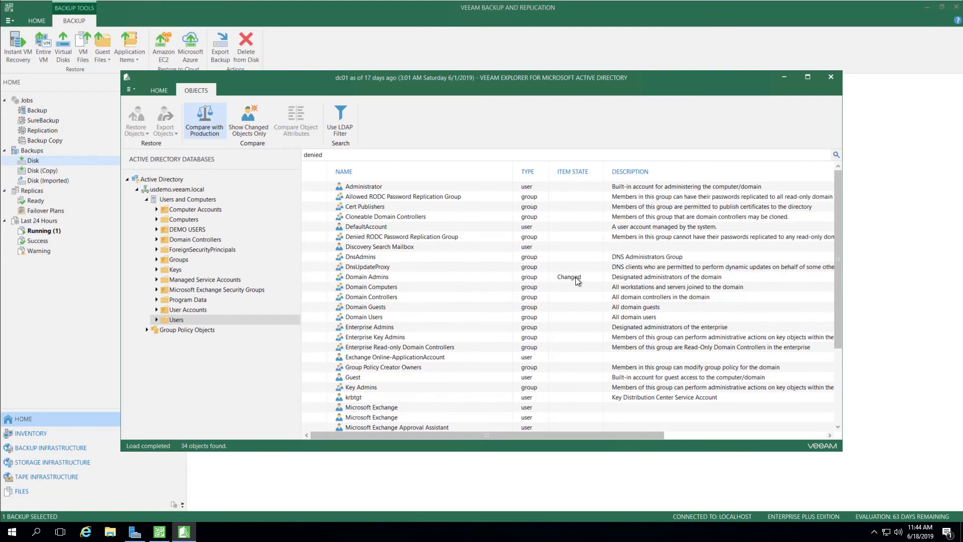
{"action": "scroll", "coordinate": [575, 276], "scroll_direction": "down", "scroll_amount": 4}
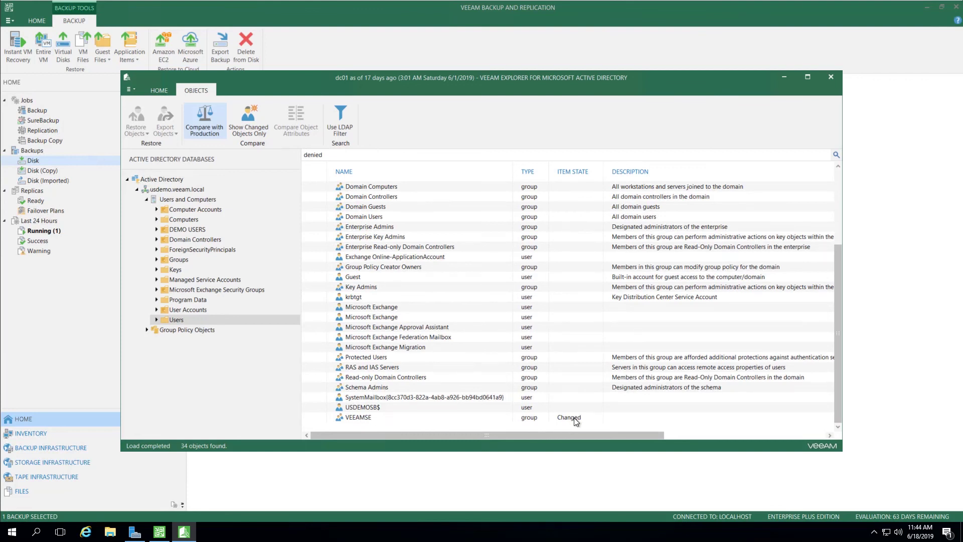
{"action": "left_click", "coordinate": [249, 129]}
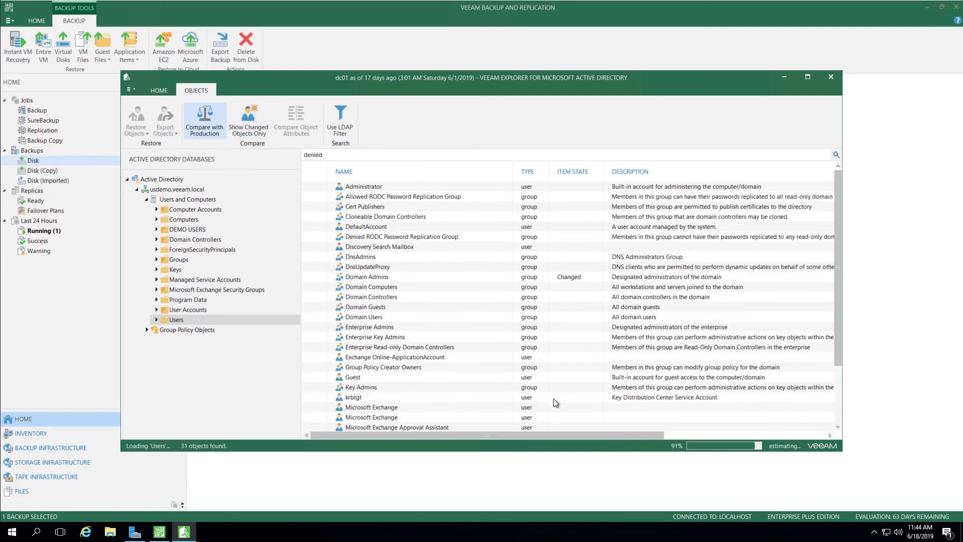
{"action": "scroll", "coordinate": [626, 296], "scroll_direction": "down", "scroll_amount": 4}
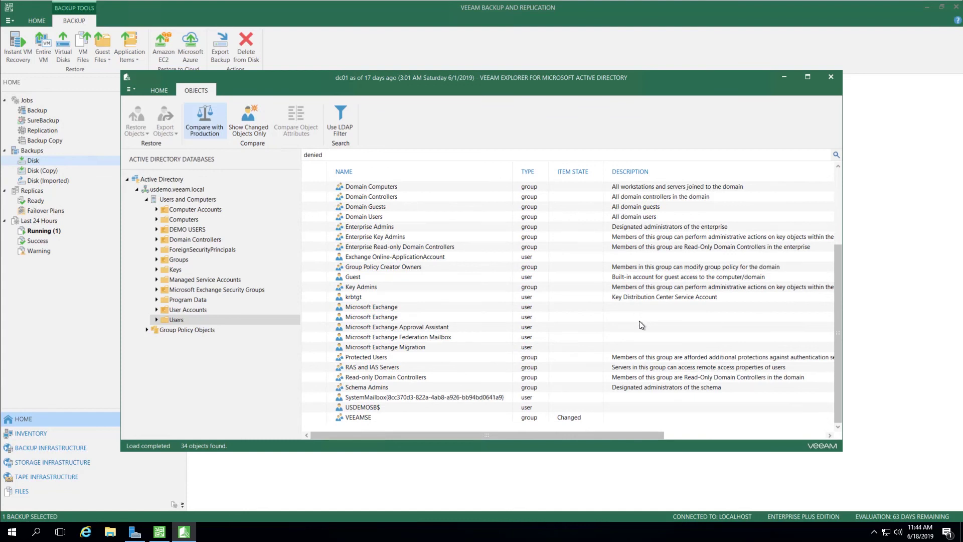
{"action": "scroll", "coordinate": [640, 324], "scroll_direction": "up", "scroll_amount": 3}
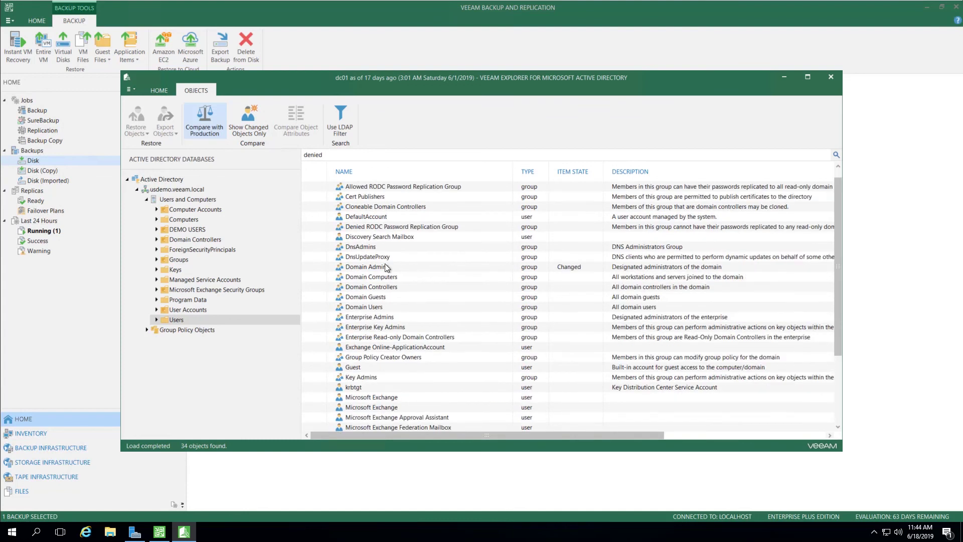